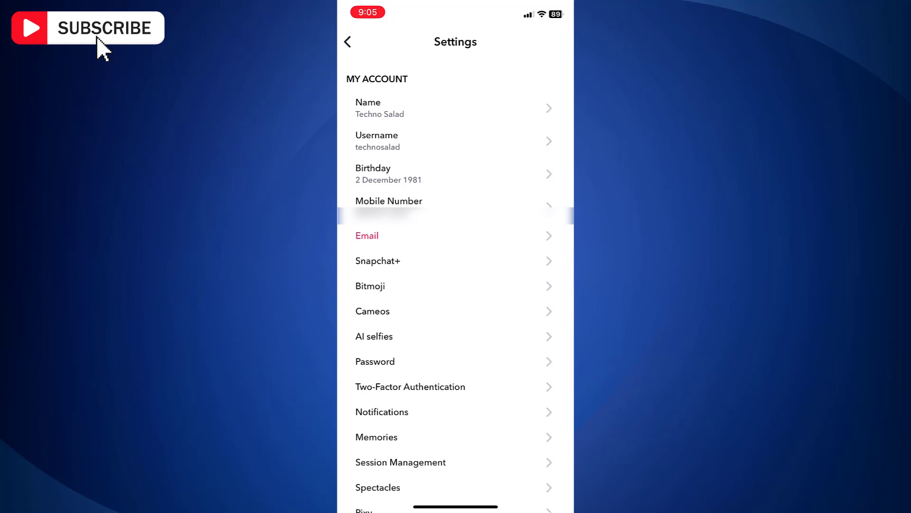
Scroll to the bottom of Settings and log out of the technosalad account, confirming
{"action": "scroll", "coordinate": [456, 285], "scroll_direction": "down", "scroll_amount": 20}
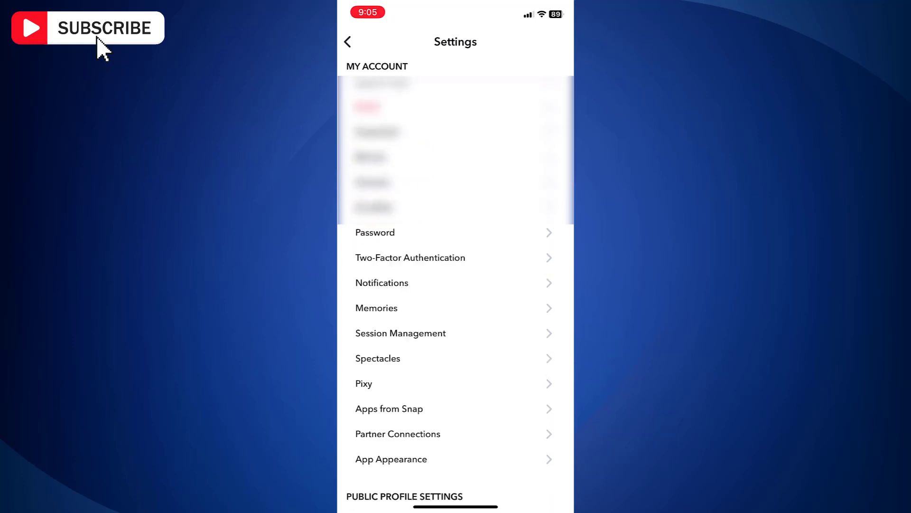
{"action": "scroll", "coordinate": [456, 285], "scroll_direction": "down", "scroll_amount": 5}
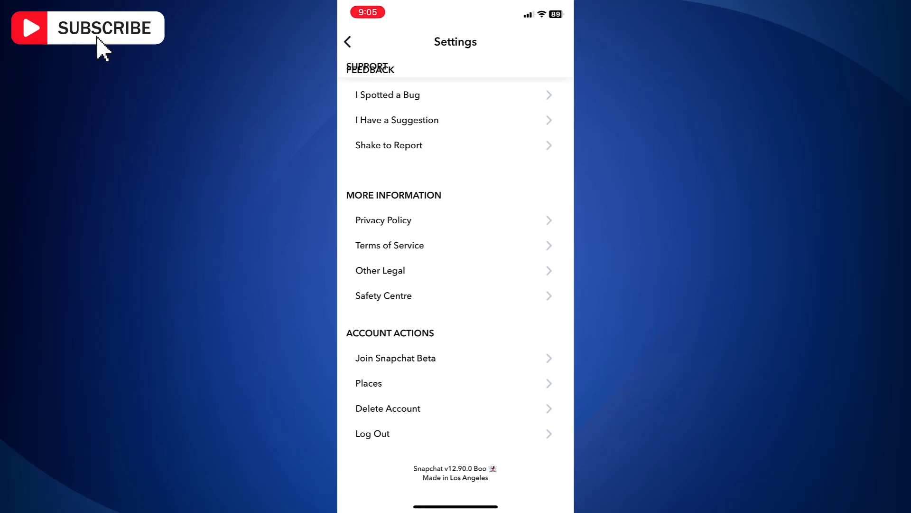
{"action": "left_click", "coordinate": [373, 433]}
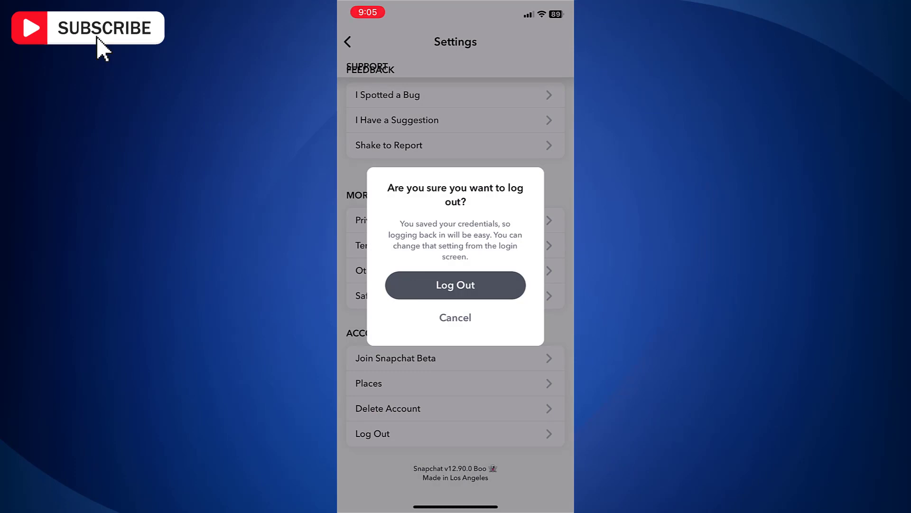
{"action": "left_click", "coordinate": [455, 284]}
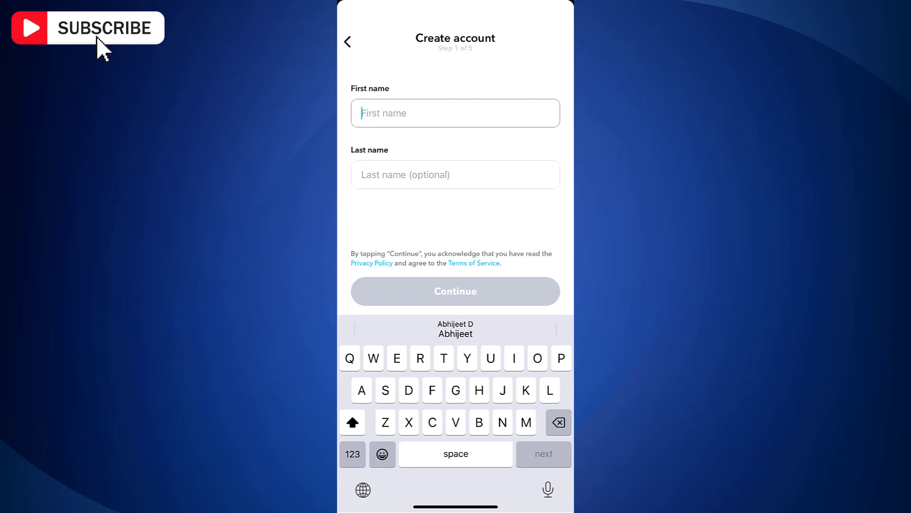
Enter first name 'Techno' and last name 'Videos' and continue to the birthday step
{"action": "type", "text": "Techno"}
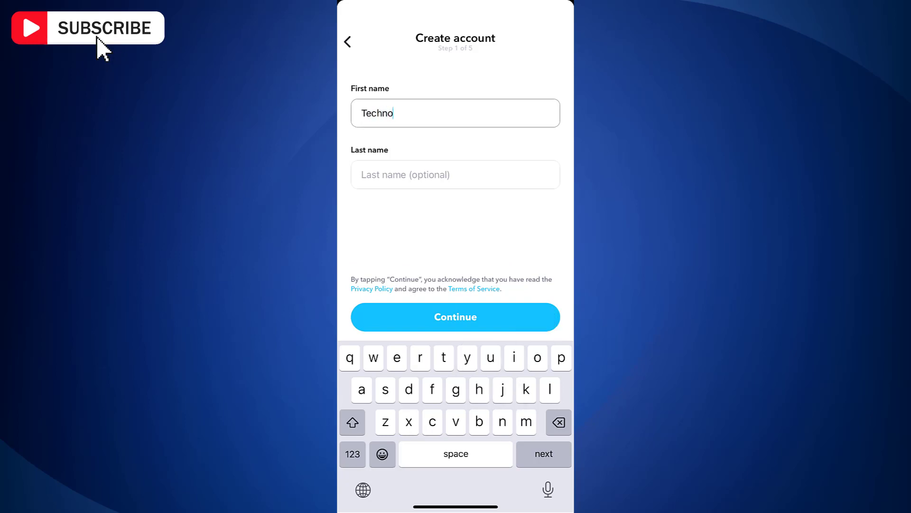
{"action": "left_click", "coordinate": [455, 174]}
{"action": "type", "text": "Videos"}
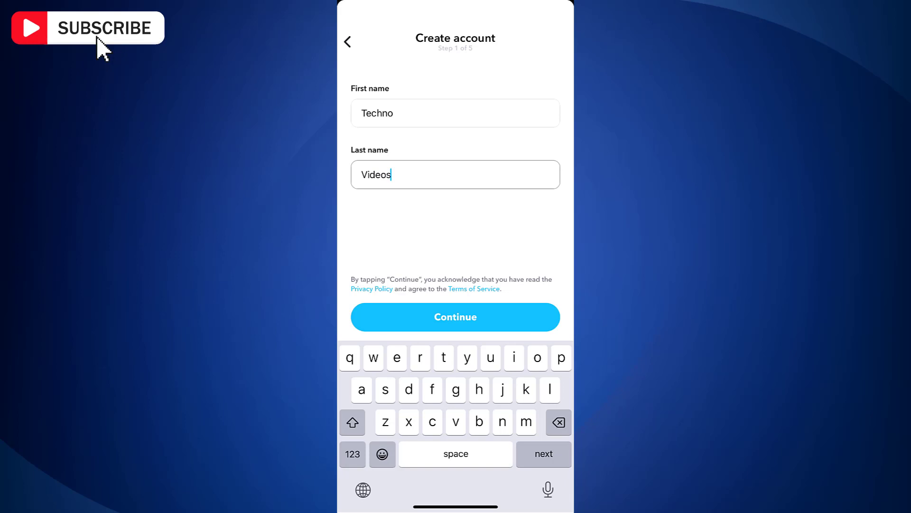
{"action": "left_click", "coordinate": [456, 317]}
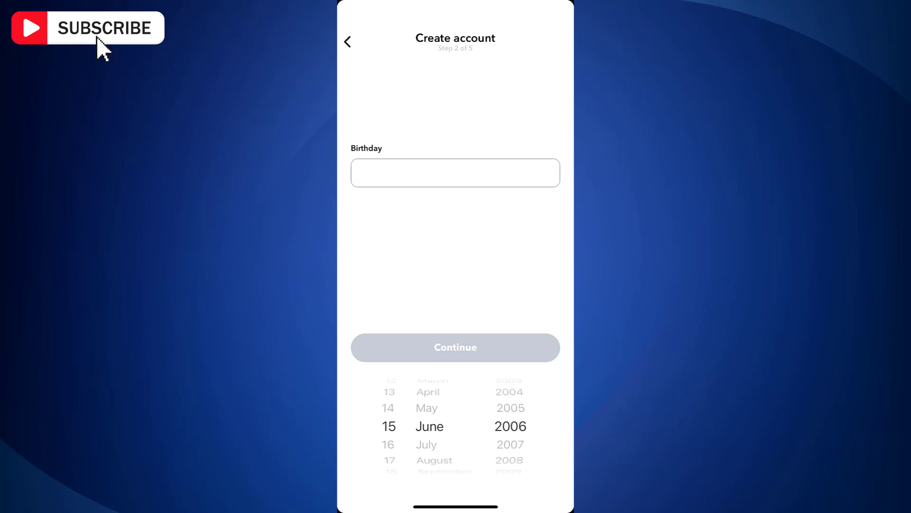
Spin the birthday date picker toward 15 June 1983
{"action": "scroll", "coordinate": [511, 426], "scroll_direction": "up", "scroll_amount": 20}
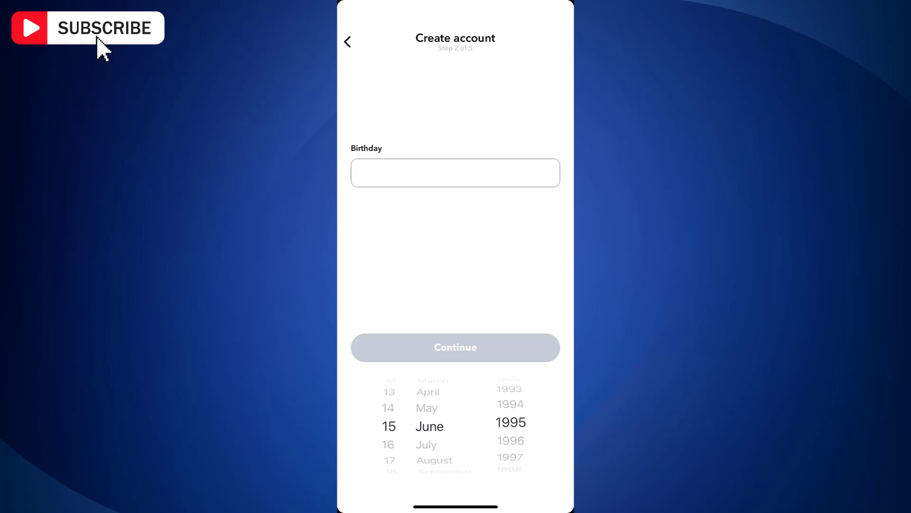
{"action": "scroll", "coordinate": [511, 426], "scroll_direction": "up", "scroll_amount": 2}
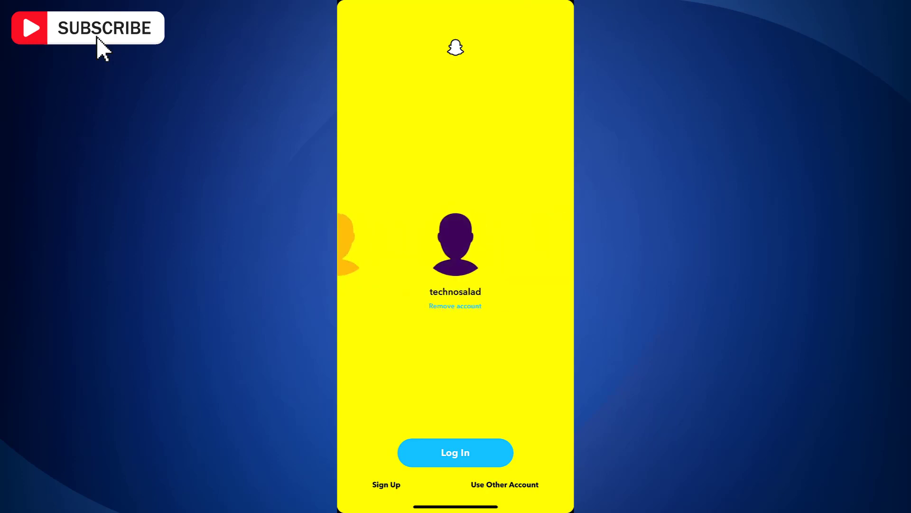
Log back in to the saved technosalad account
{"action": "left_click", "coordinate": [455, 452]}
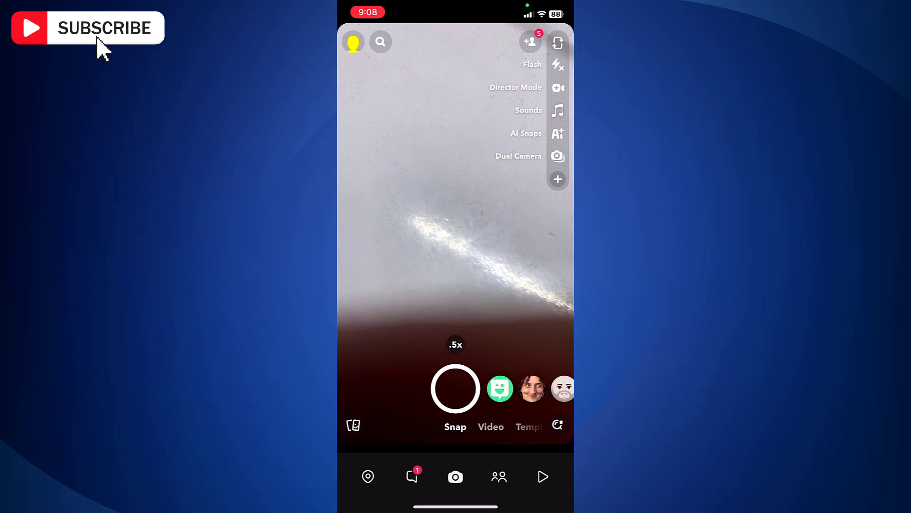
From technosalad's profile, open Settings and its Mobile Number page
{"action": "left_click", "coordinate": [353, 42]}
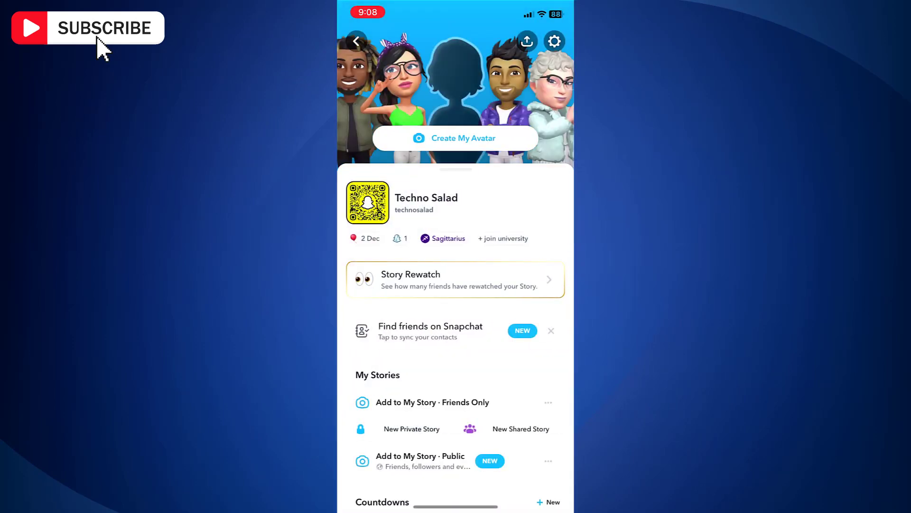
{"action": "left_click", "coordinate": [554, 41]}
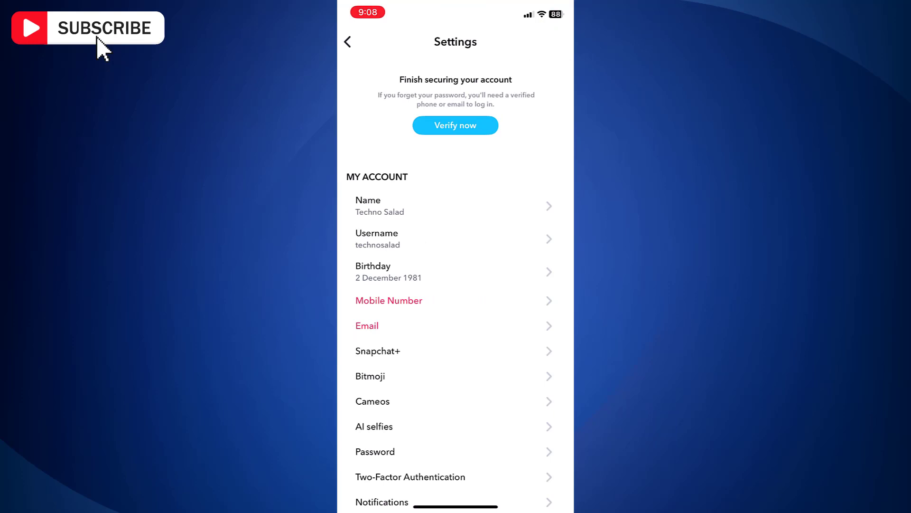
{"action": "left_click", "coordinate": [389, 301]}
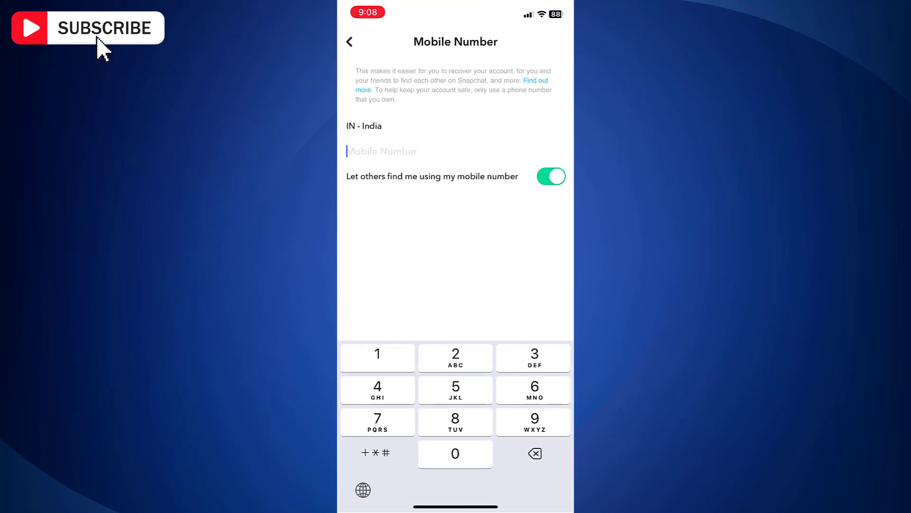